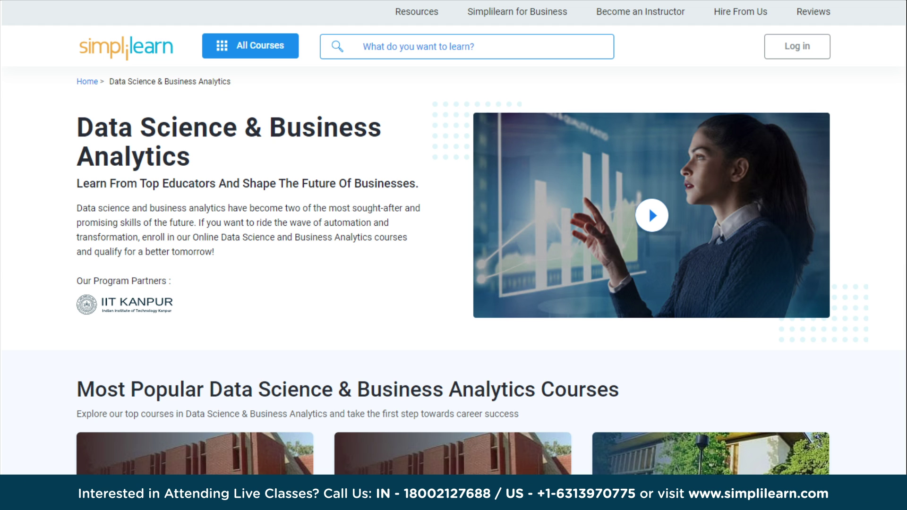
Scroll past the popular Data Science course cards to a program's Skills Covered and Tools Covered sections
scroll(454, 236, down, 1)
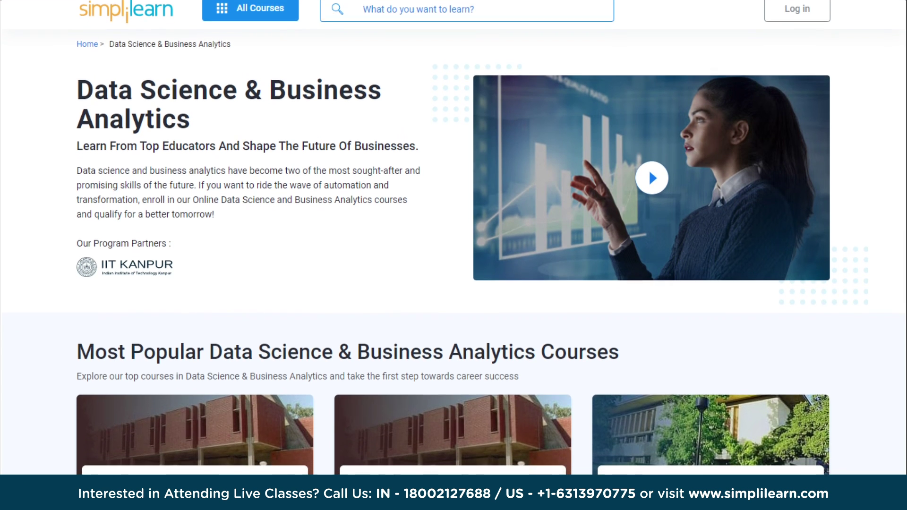
scroll(453, 236, down, 2)
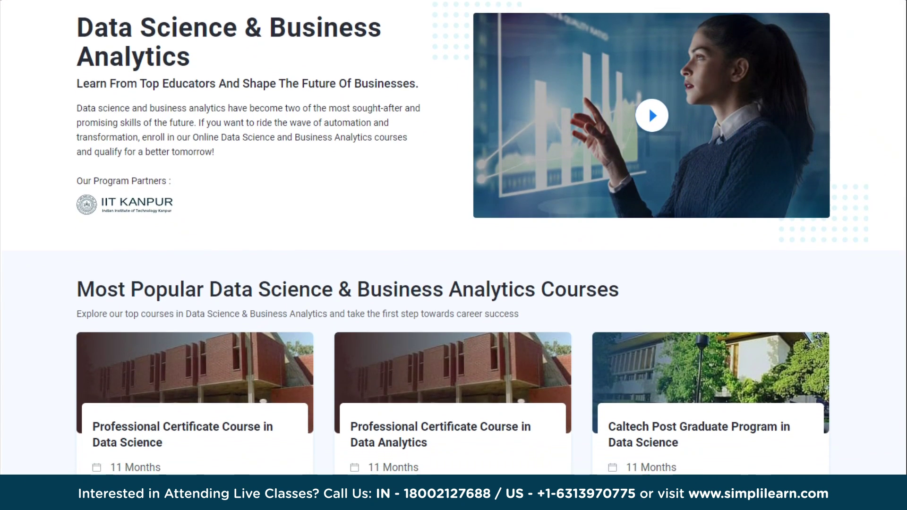
scroll(453, 237, down, 2)
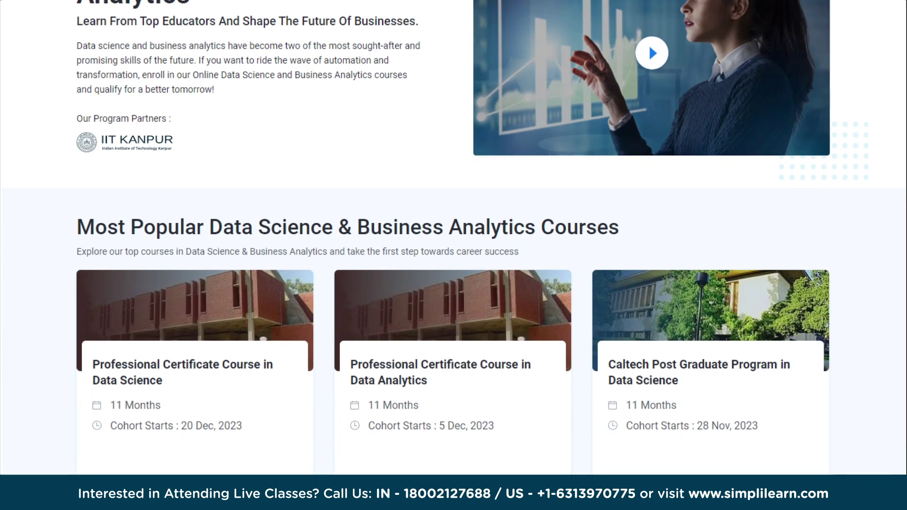
scroll(453, 236, down, 2)
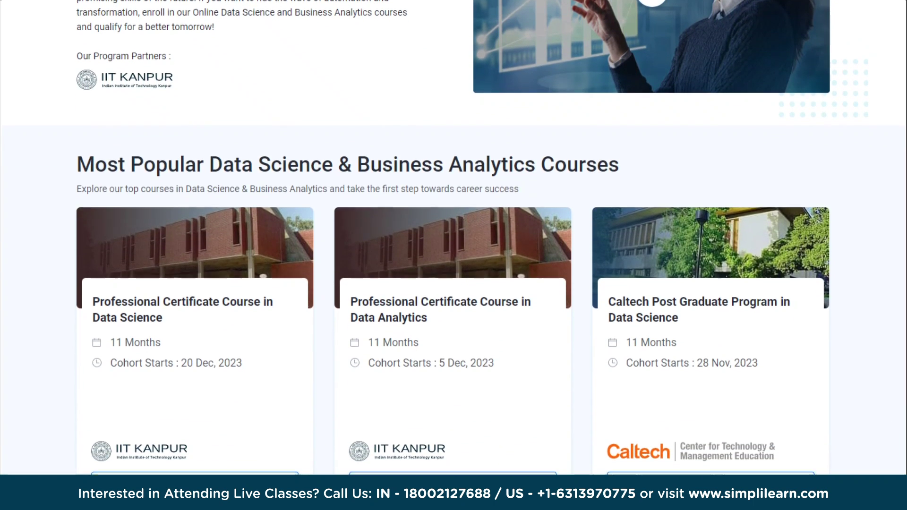
scroll(453, 236, down, 2)
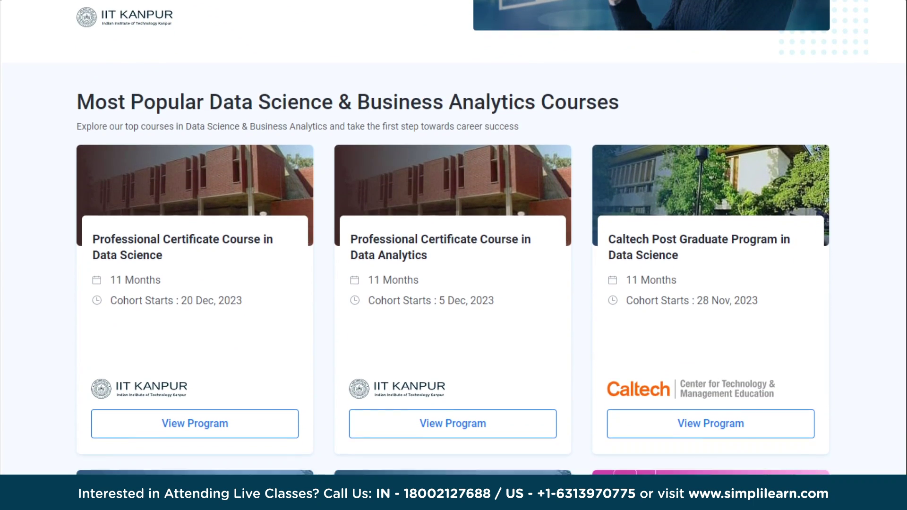
scroll(454, 236, down, 2)
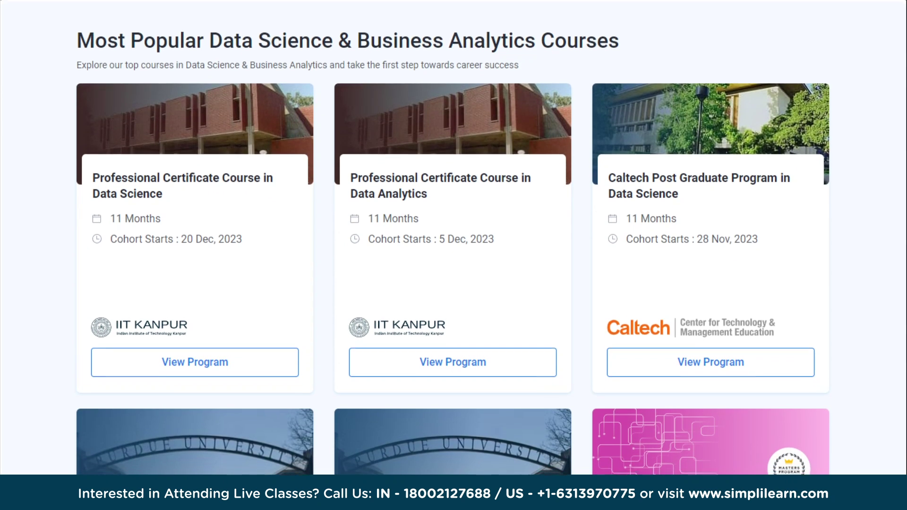
scroll(453, 236, down, 2)
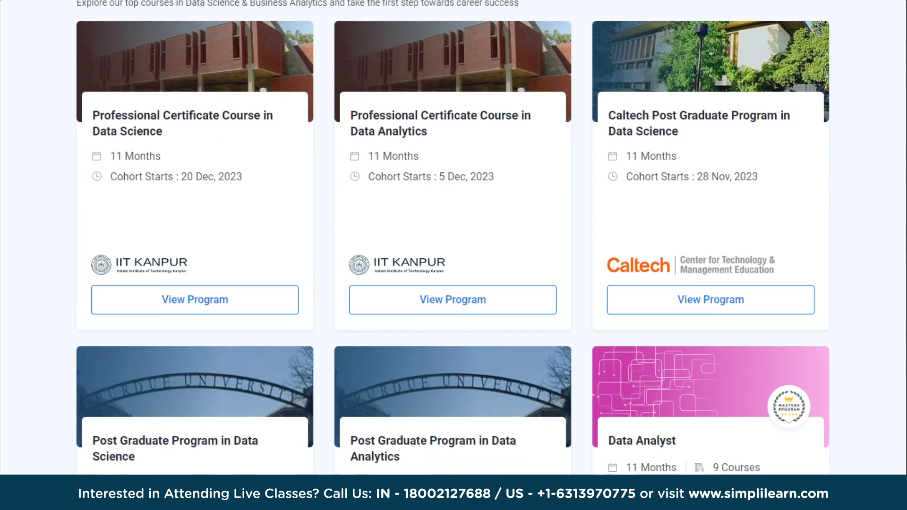
scroll(454, 236, down, 2)
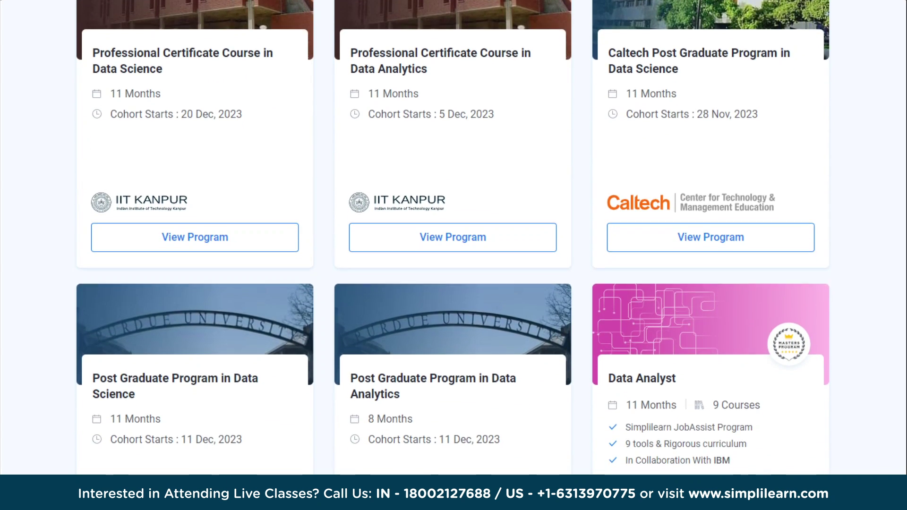
scroll(454, 236, down, 2)
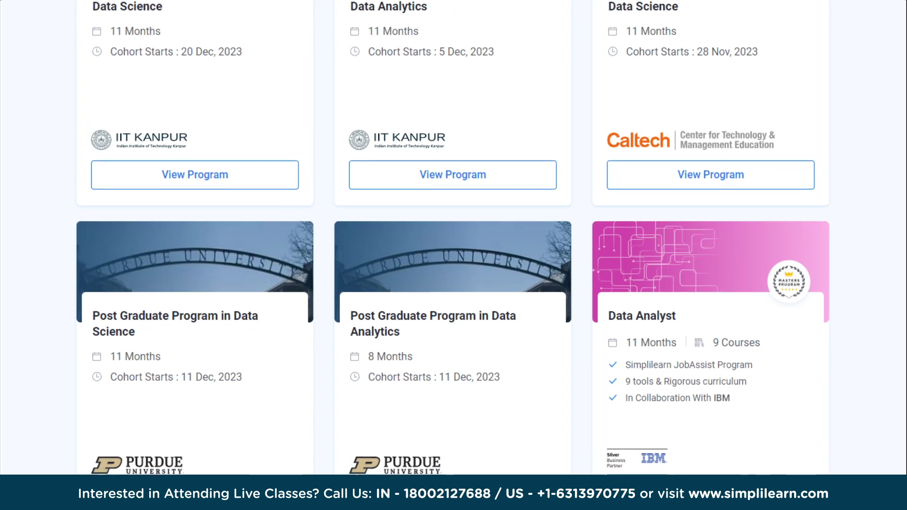
scroll(454, 236, down, 1)
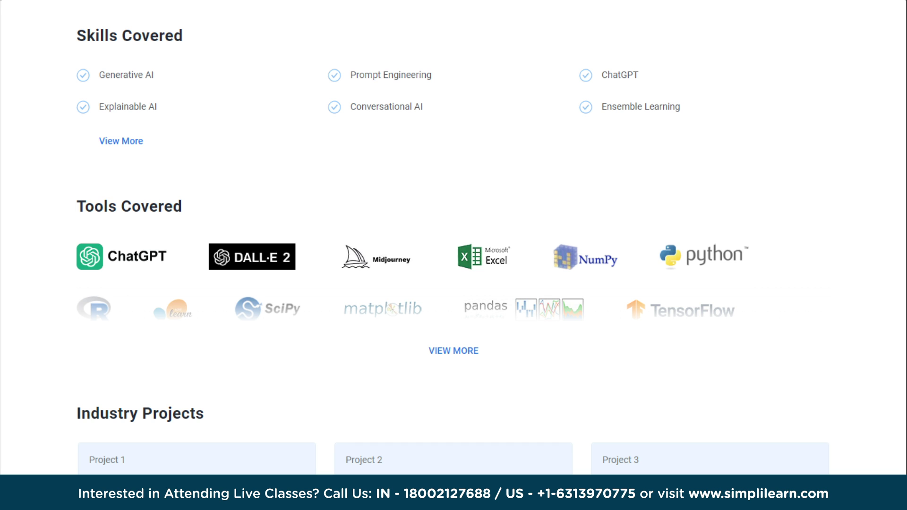
Scroll through the course page's learner reviews, then move to the DAX Emp Data workbook in Excel
scroll(454, 255, down, 3)
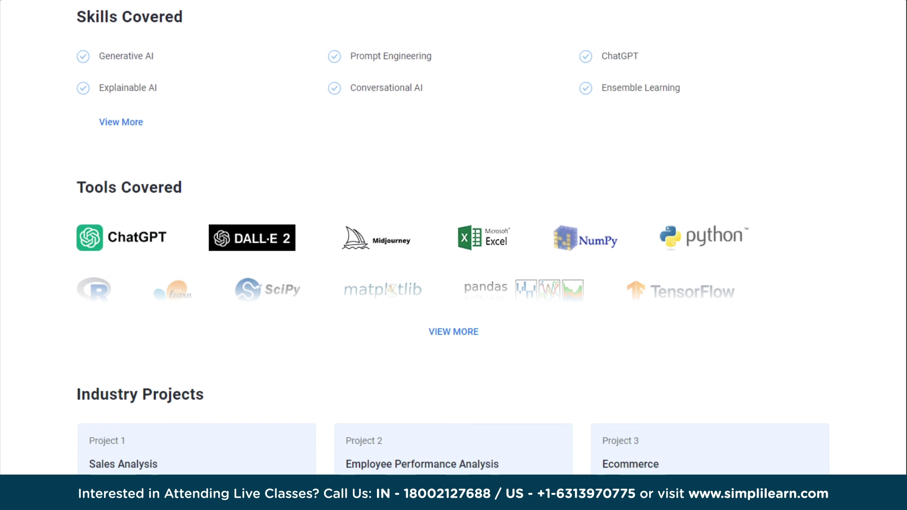
scroll(453, 256, down, 3)
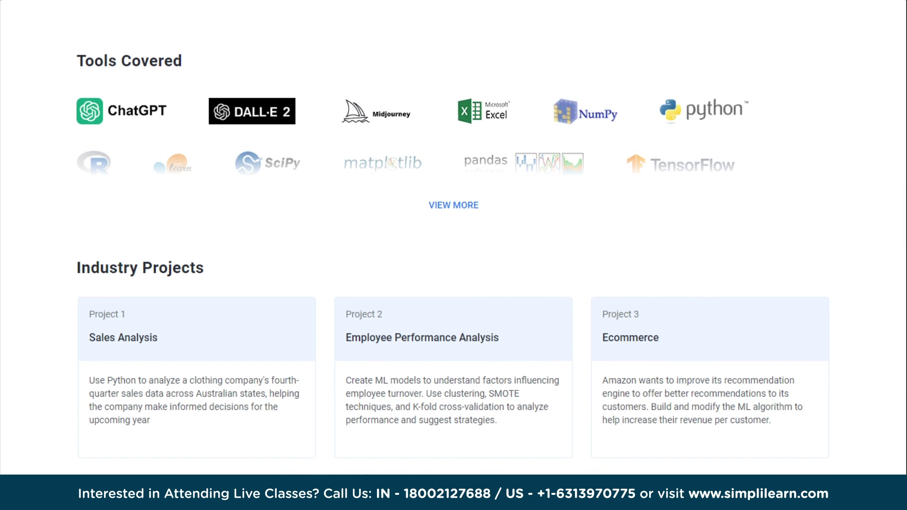
scroll(453, 255, down, 3)
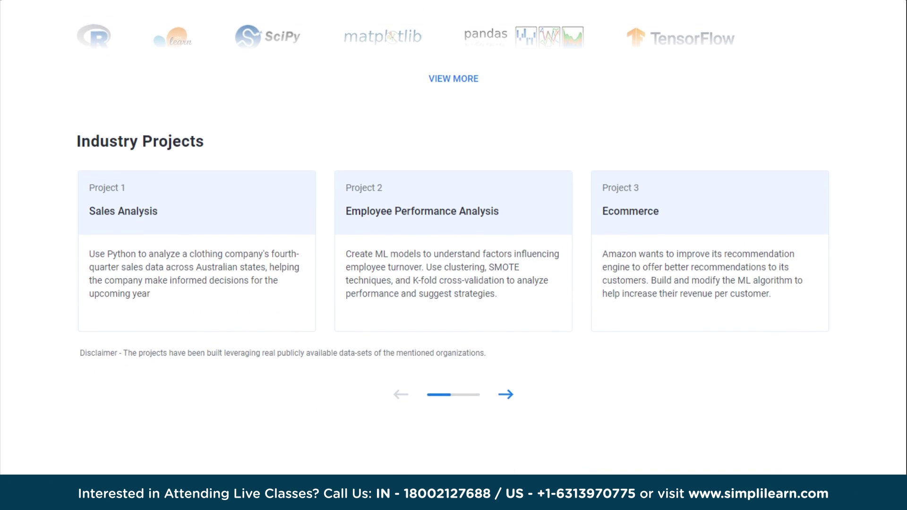
scroll(453, 256, down, 3)
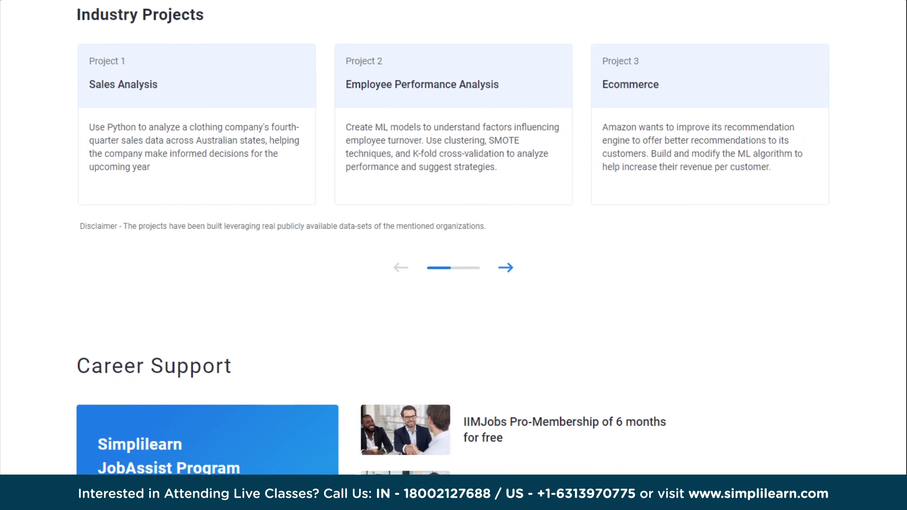
scroll(453, 255, down, 3)
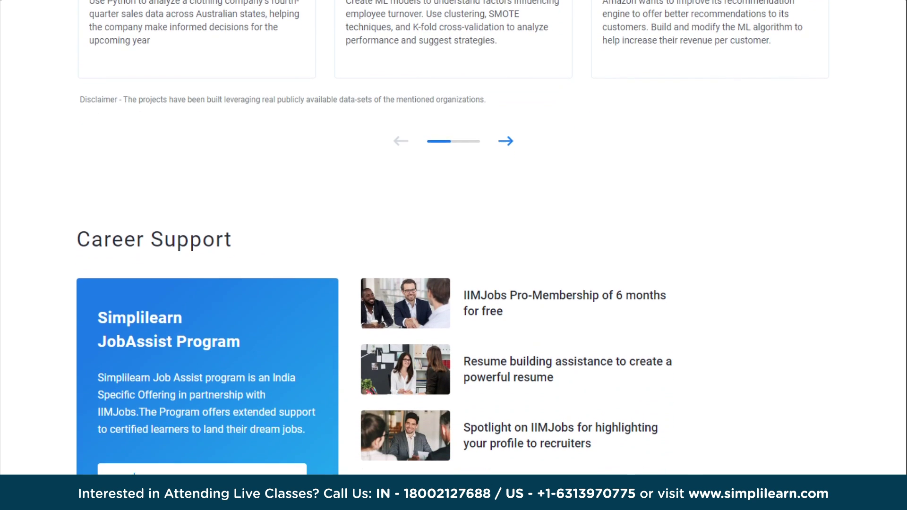
scroll(454, 255, down, 3)
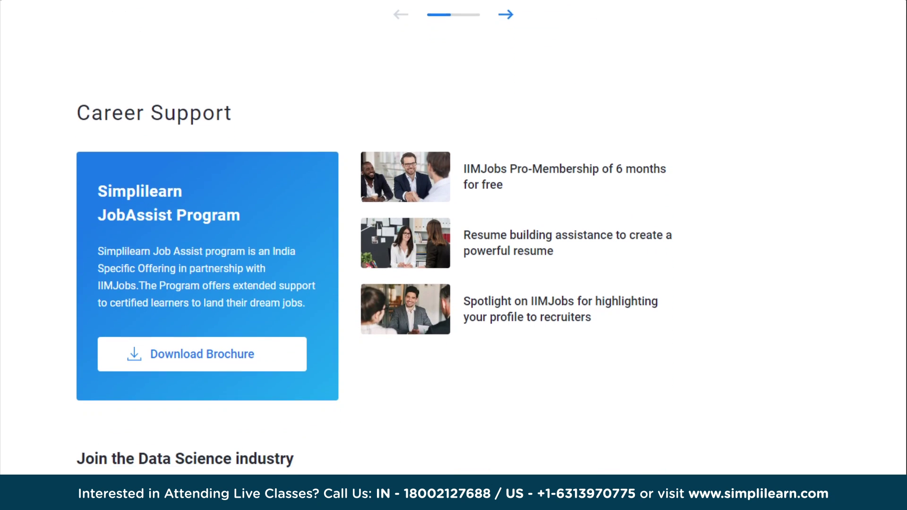
scroll(453, 255, down, 3)
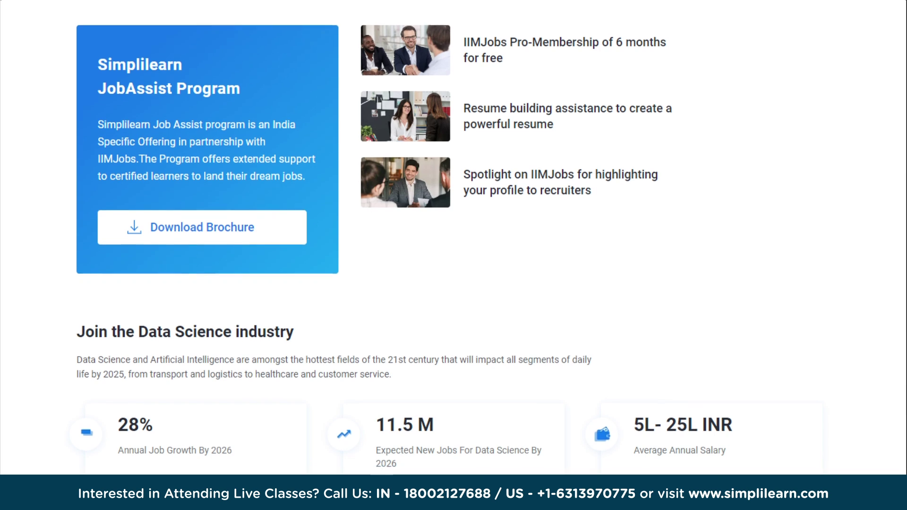
scroll(453, 255, down, 3)
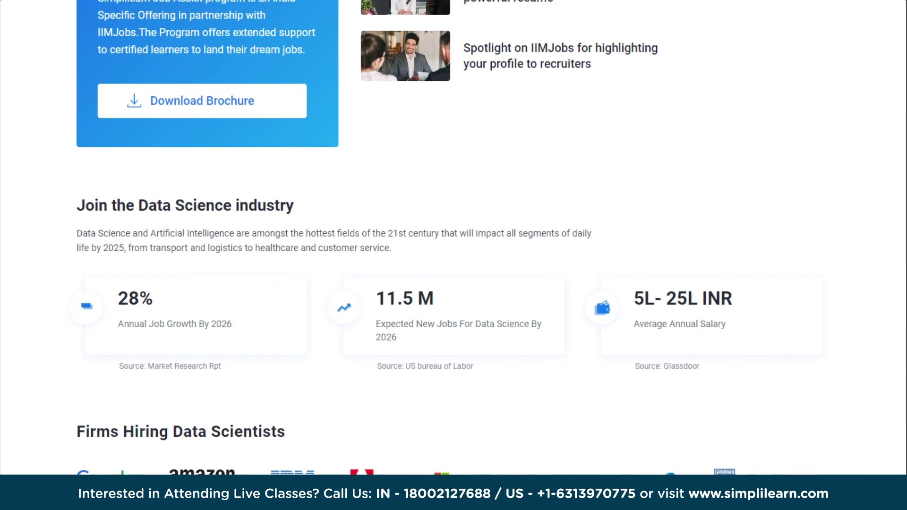
scroll(454, 255, down, 3)
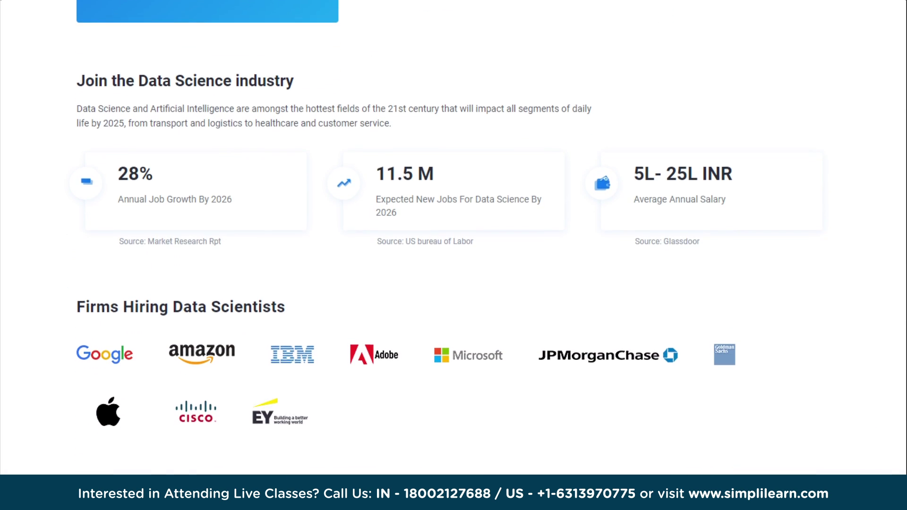
scroll(454, 255, down, 3)
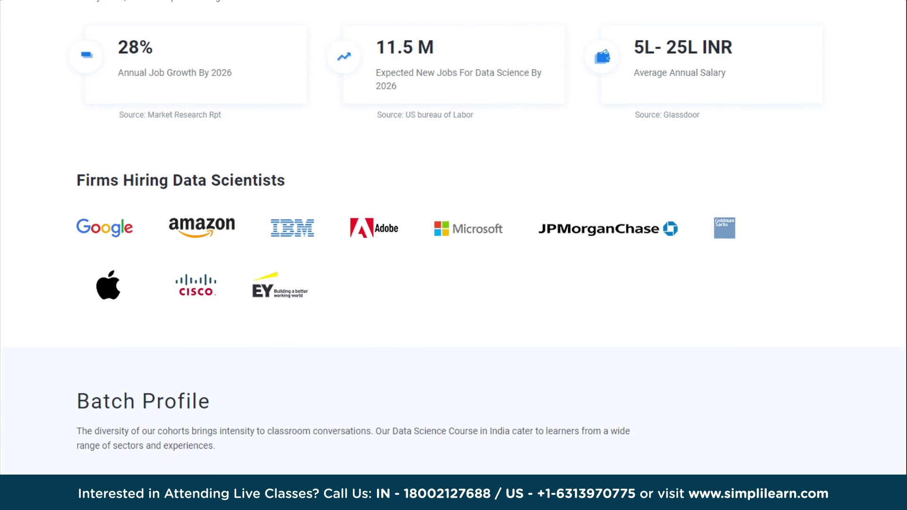
scroll(453, 255, down, 3)
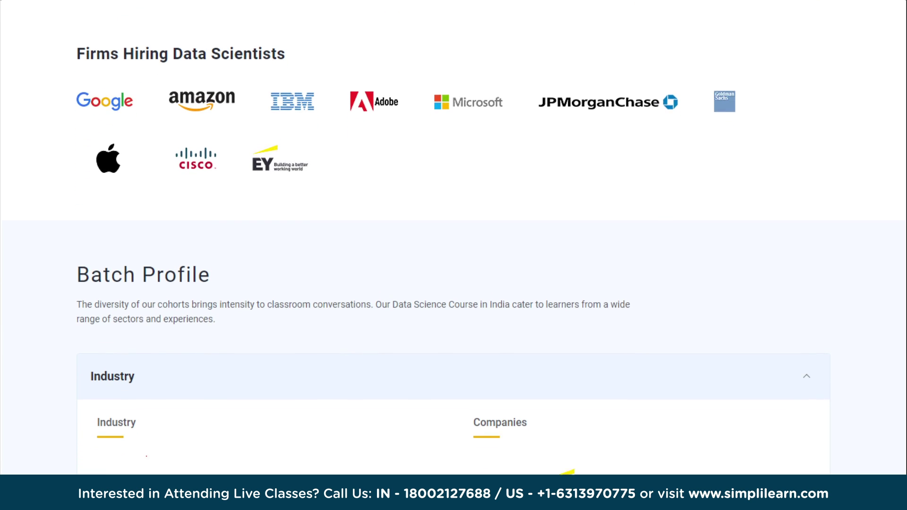
scroll(454, 255, down, 3)
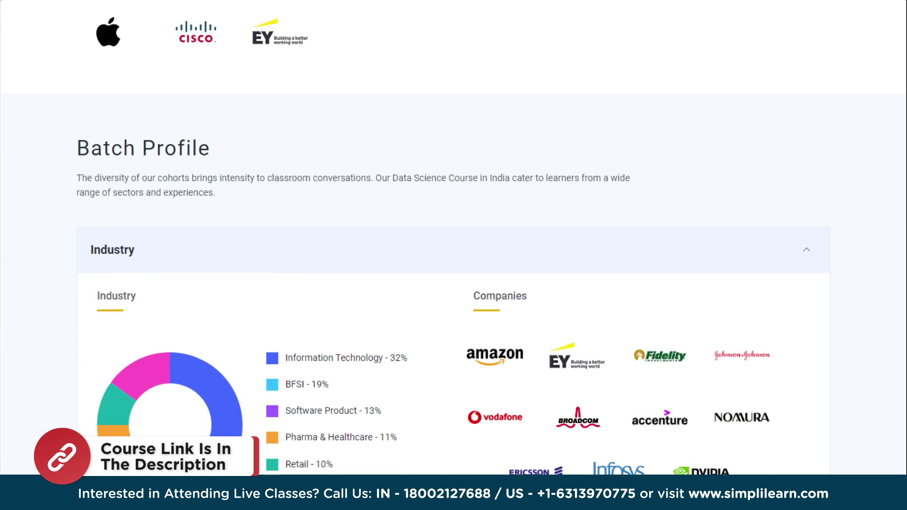
scroll(454, 255, down, 3)
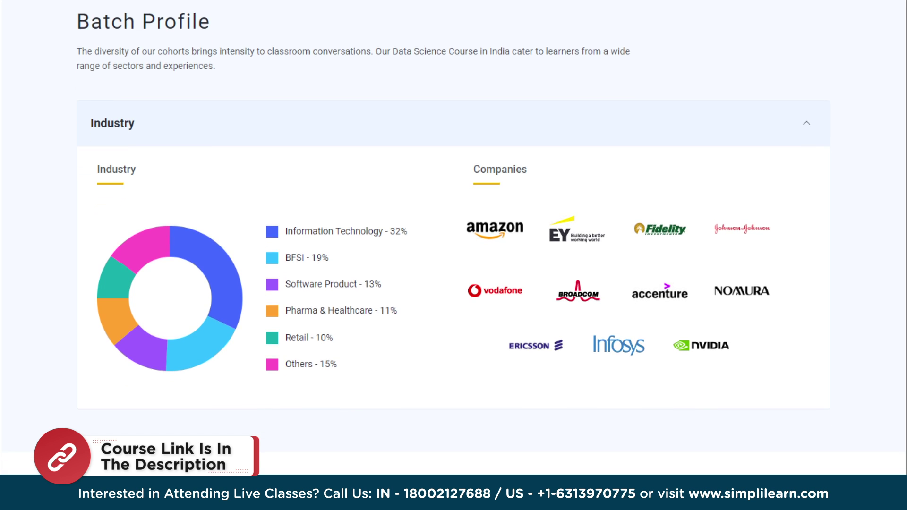
scroll(454, 255, down, 3)
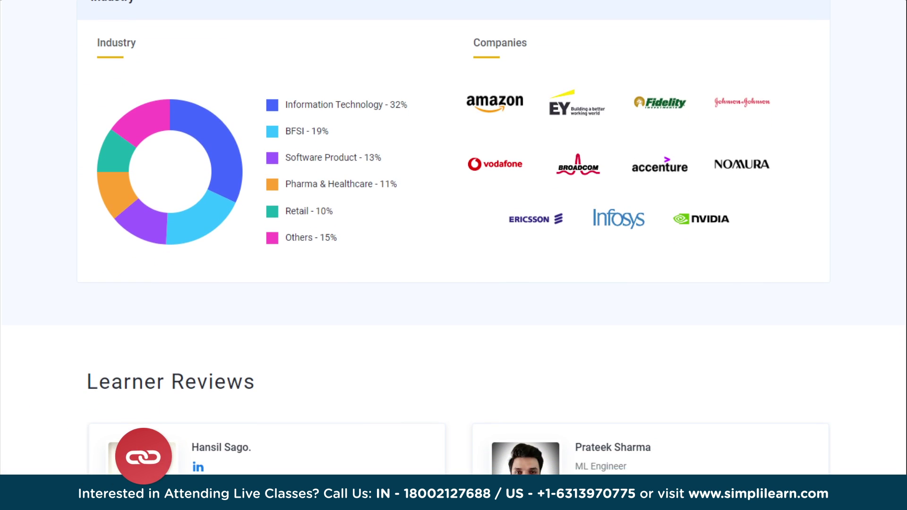
scroll(453, 255, down, 3)
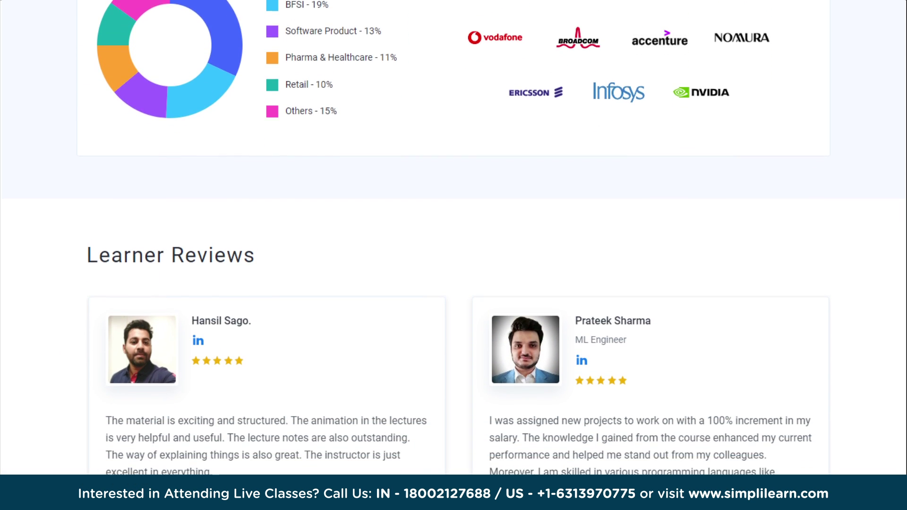
scroll(453, 255, down, 3)
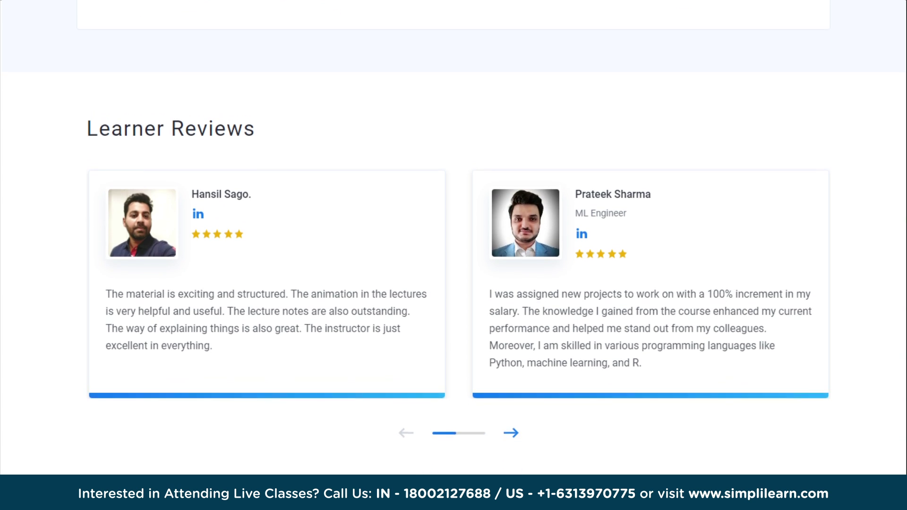
scroll(453, 255, down, 1)
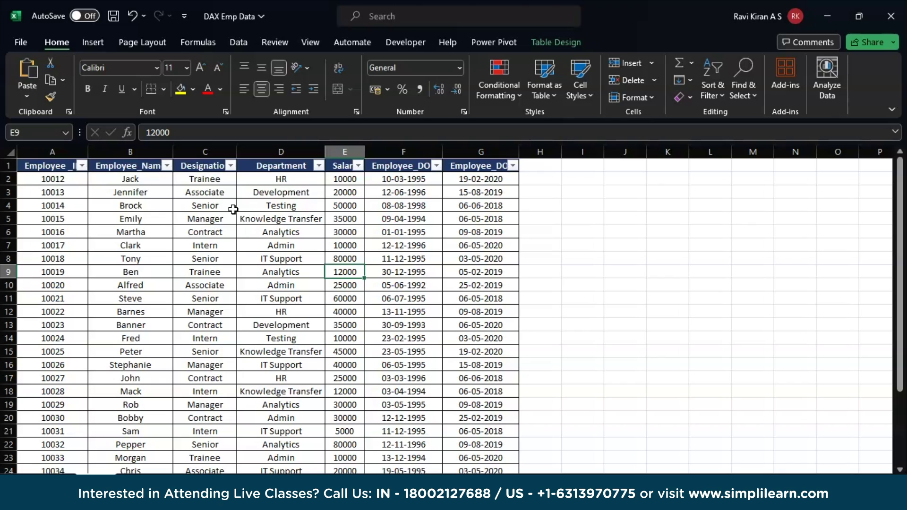
Select the whole Table1 employee range with Ctrl+A from a cell inside it
click(192, 268)
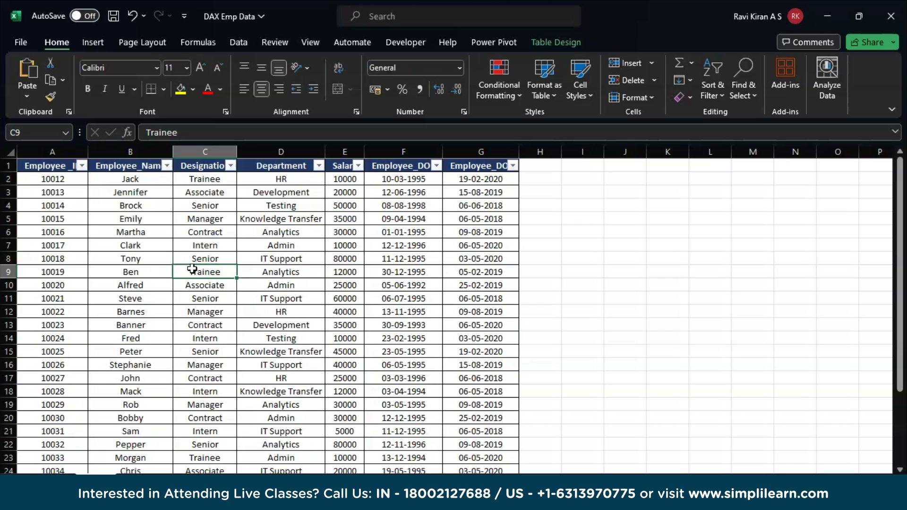
key(ctrl+a)
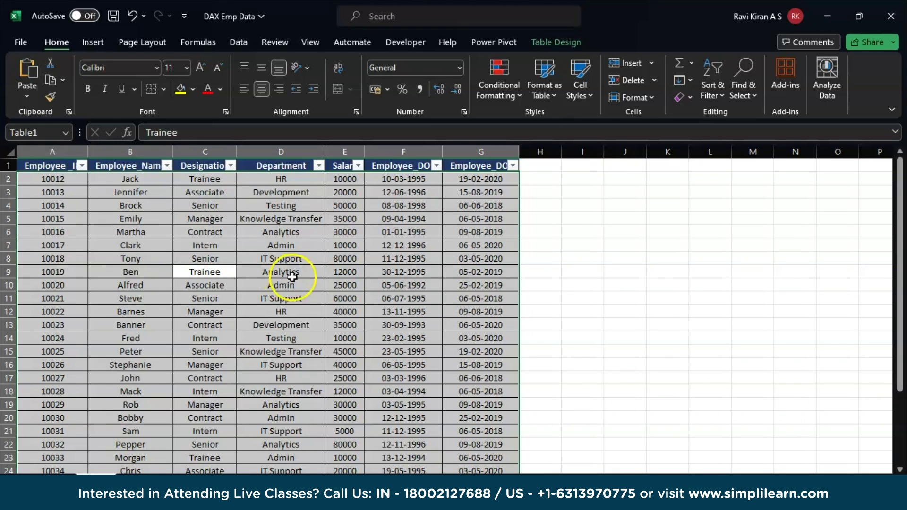
click(446, 241)
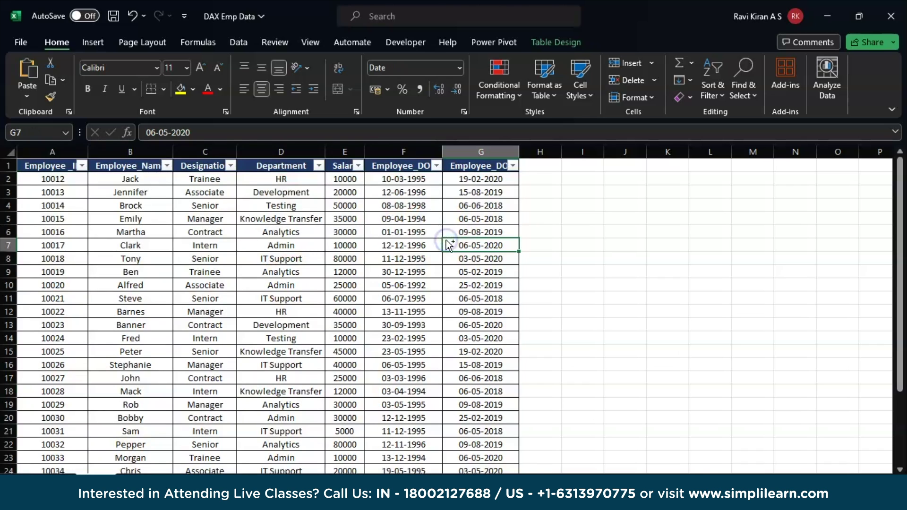
key(ctrl+a)
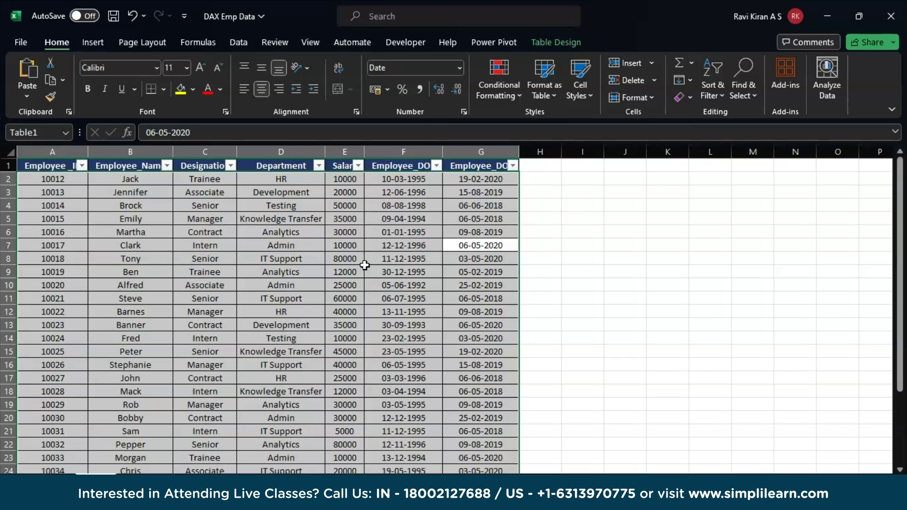
click(366, 268)
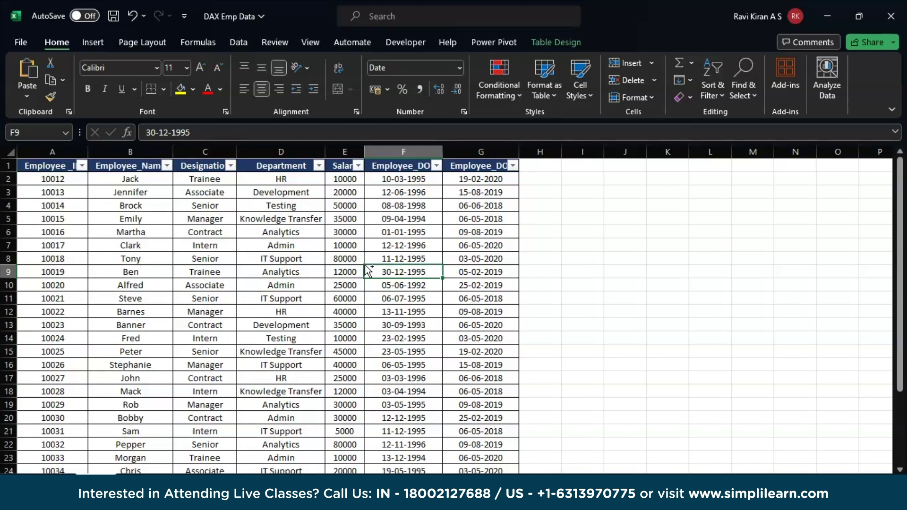
key(ctrl+a)
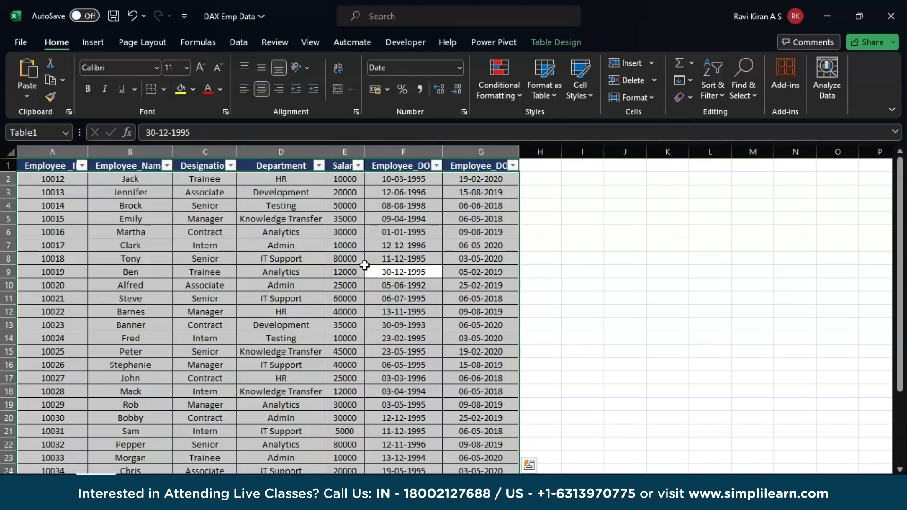
click(83, 42)
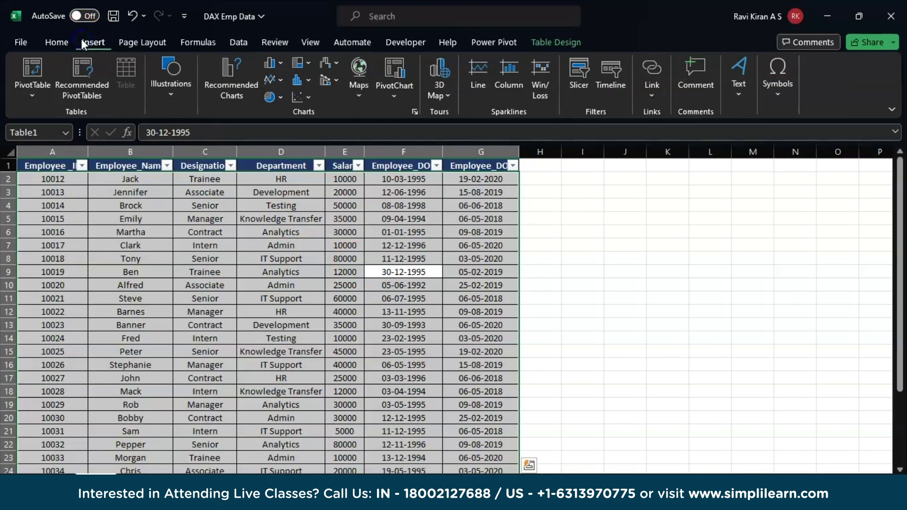
Insert slicers, ticking Employee_ID, Employee_Name, Designation and Department, and confirm with OK
click(583, 85)
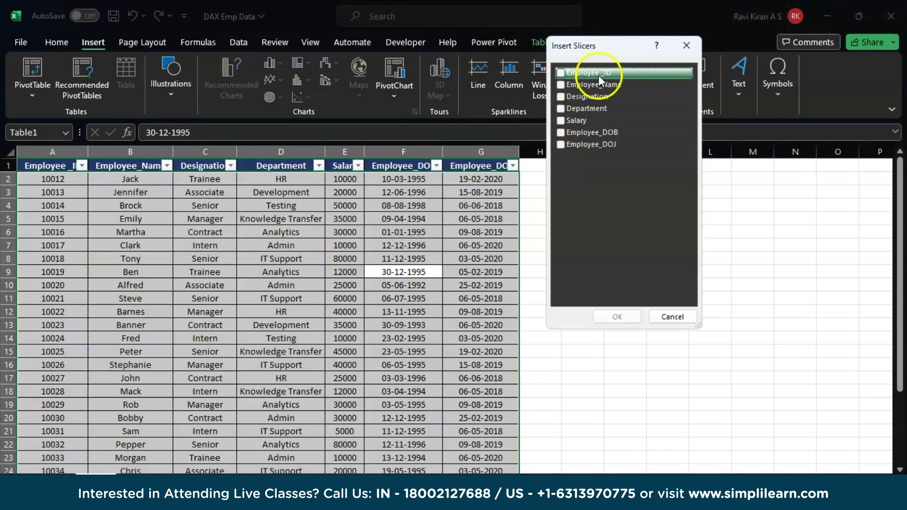
drag(586, 49, 430, 193)
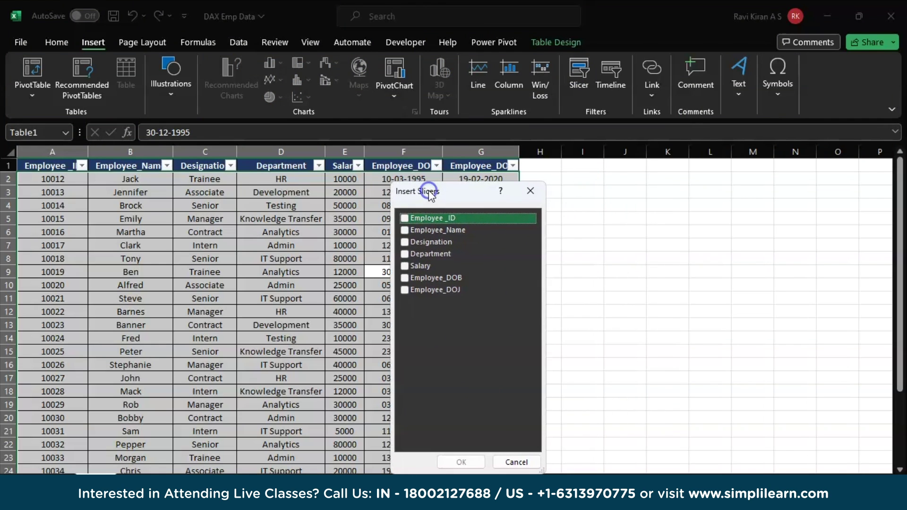
click(403, 220)
click(404, 230)
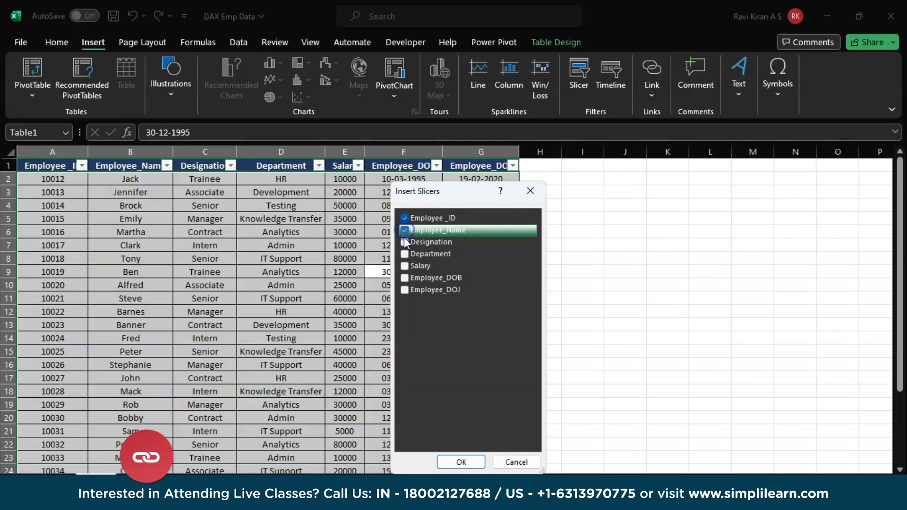
click(404, 242)
click(404, 256)
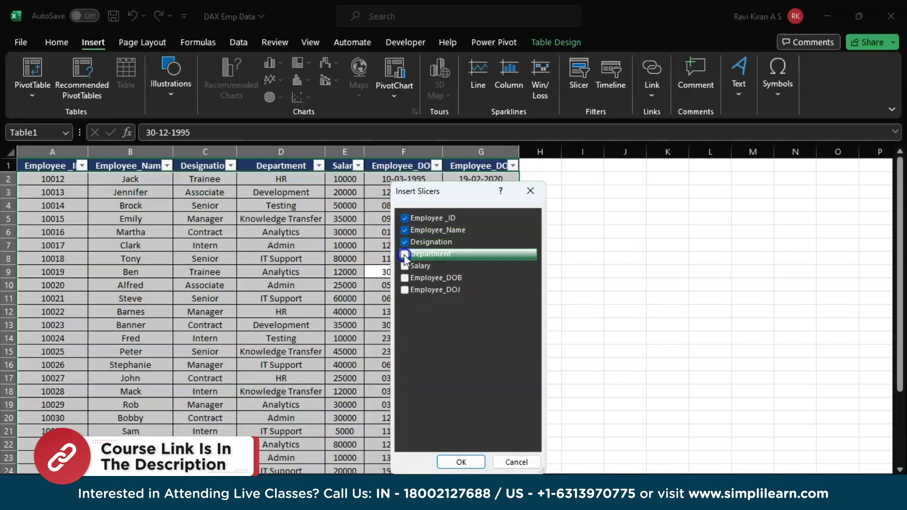
click(462, 461)
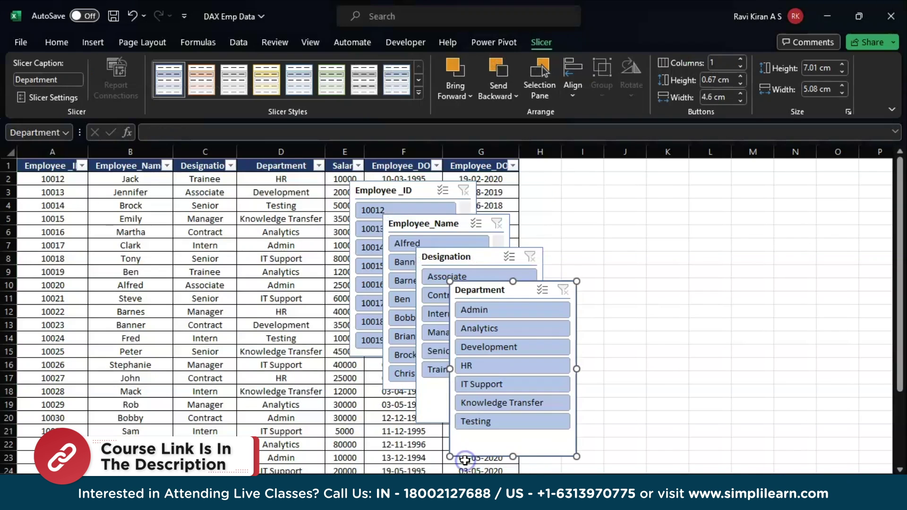
Drag Employee_ID beside Employee_Name, with Department and Designation placed beneath them
click(393, 192)
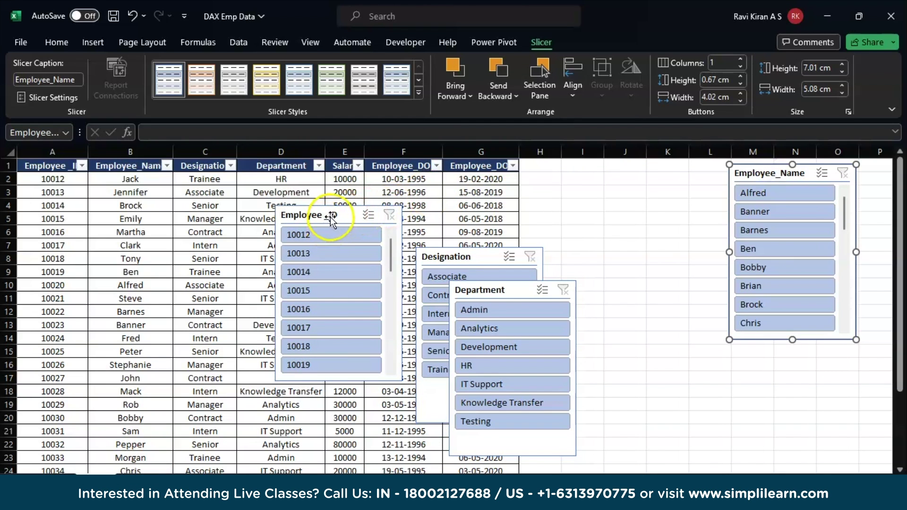
drag(330, 216, 646, 168)
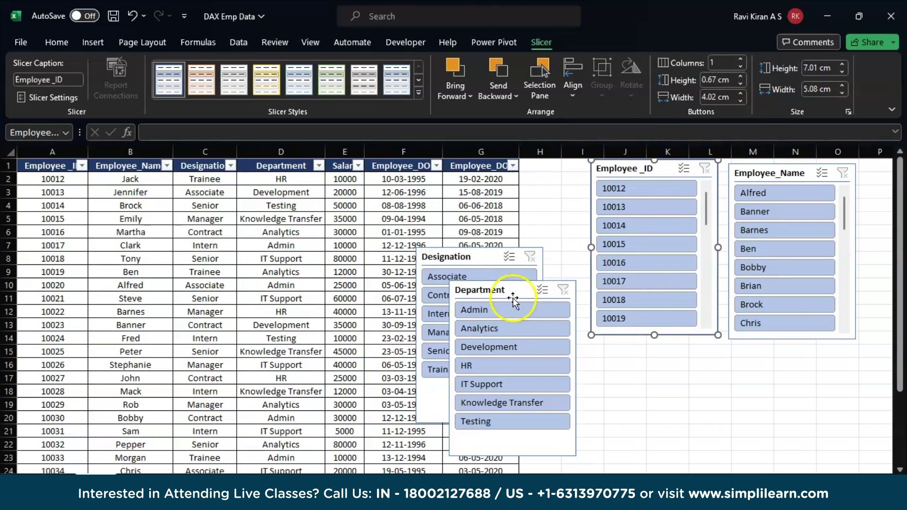
drag(514, 299, 650, 343)
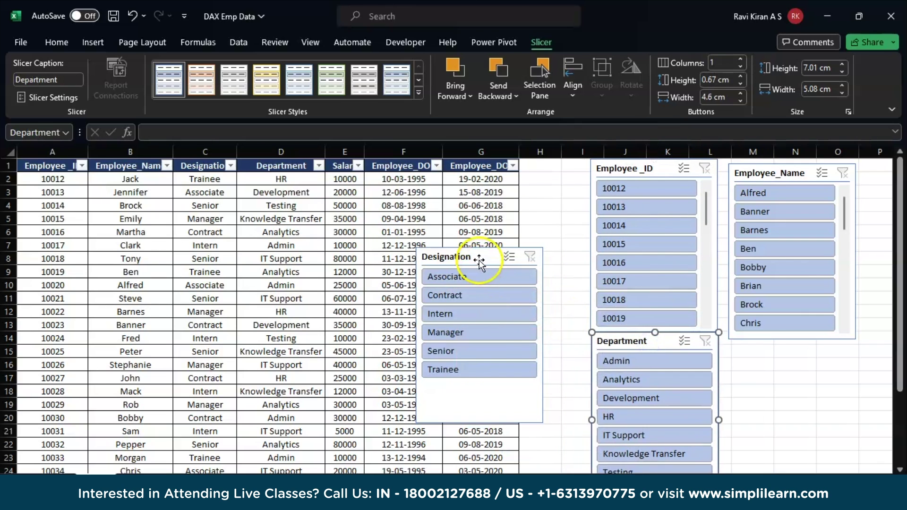
drag(479, 262, 785, 349)
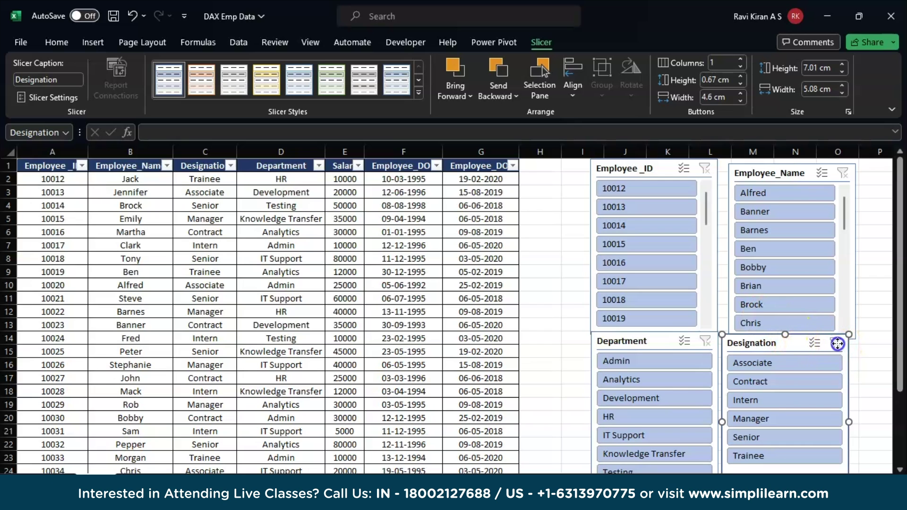
Filter to the Analytics department and, with Multi-Select on, pick Contract, Manager and Senior designations
click(761, 384)
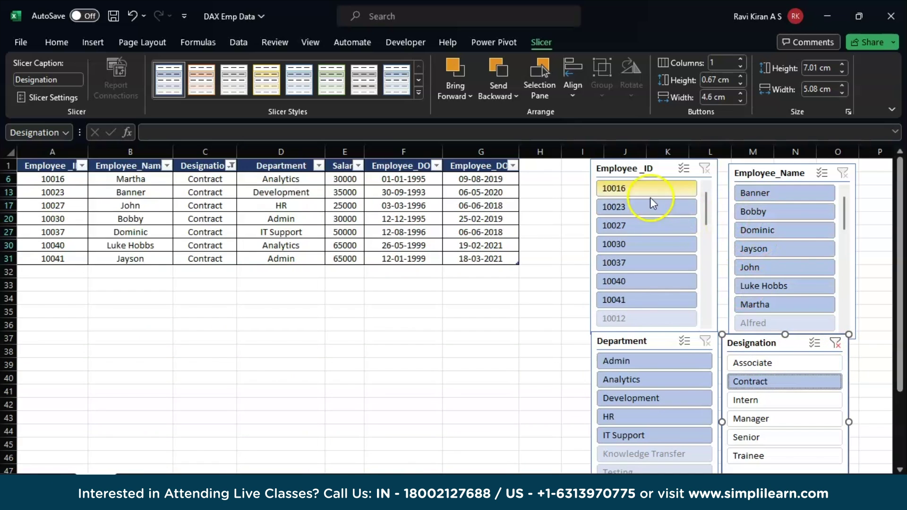
click(642, 375)
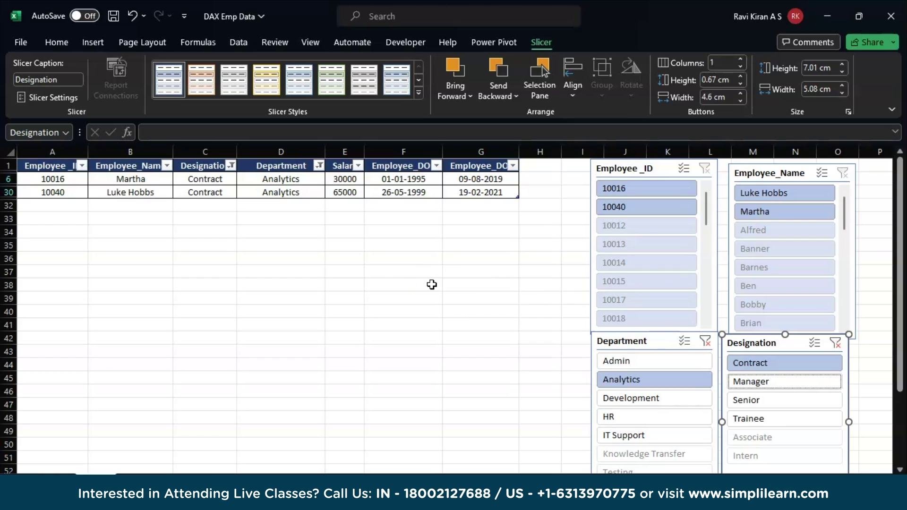
click(755, 381)
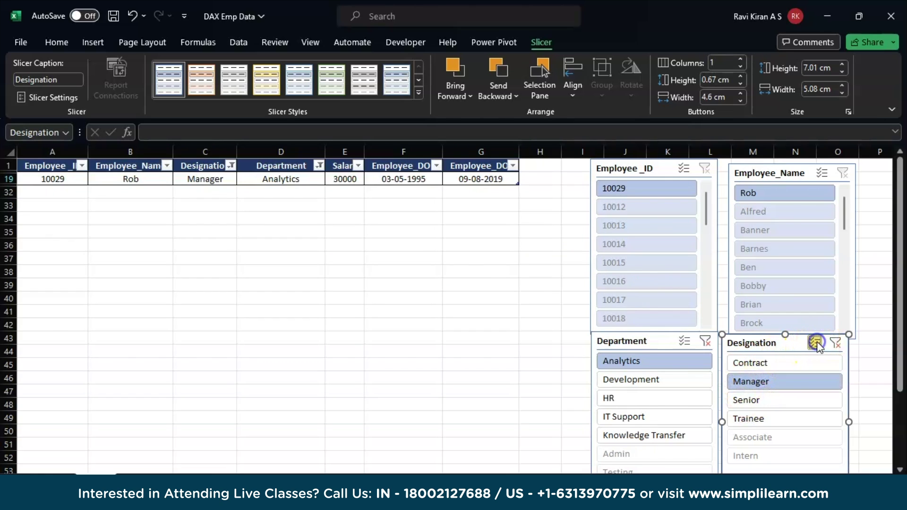
click(778, 363)
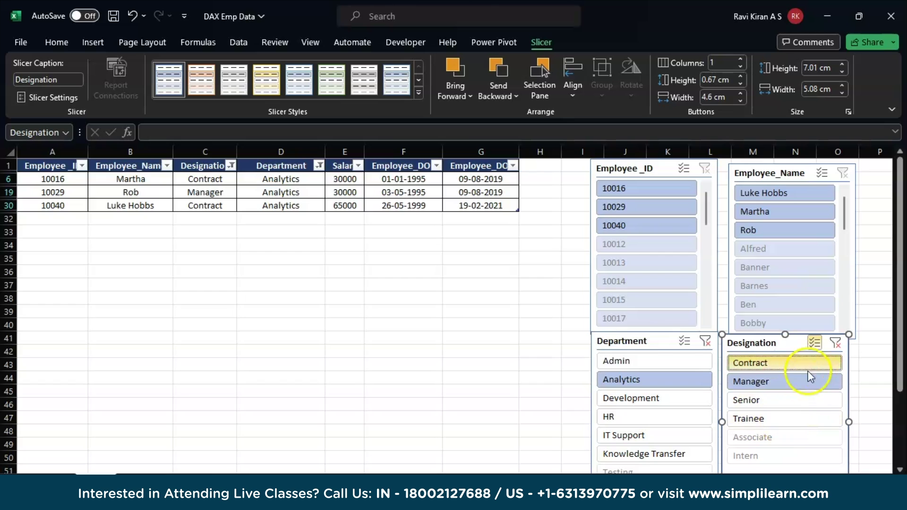
click(813, 343)
click(775, 405)
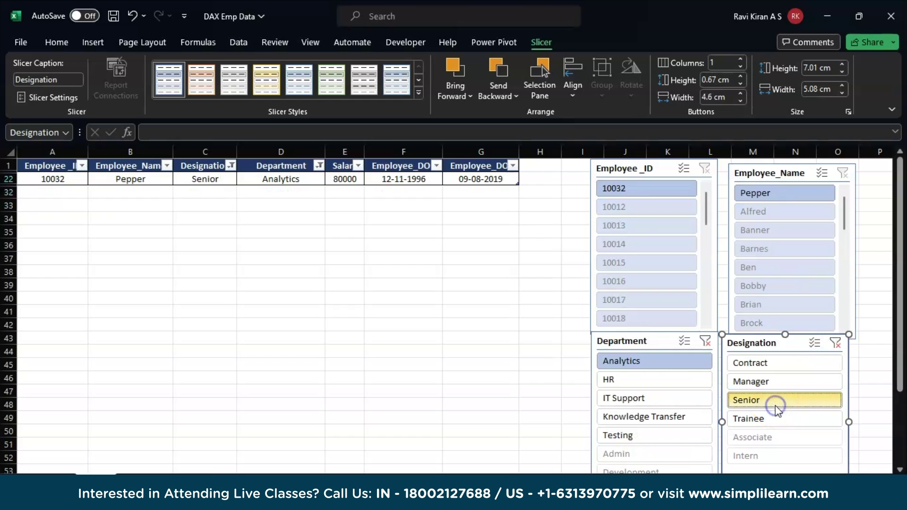
click(813, 345)
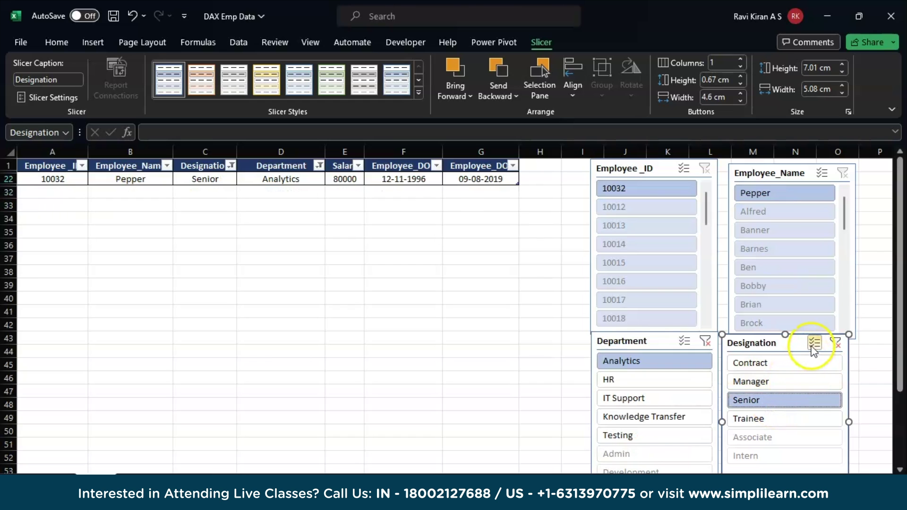
click(784, 364)
click(777, 381)
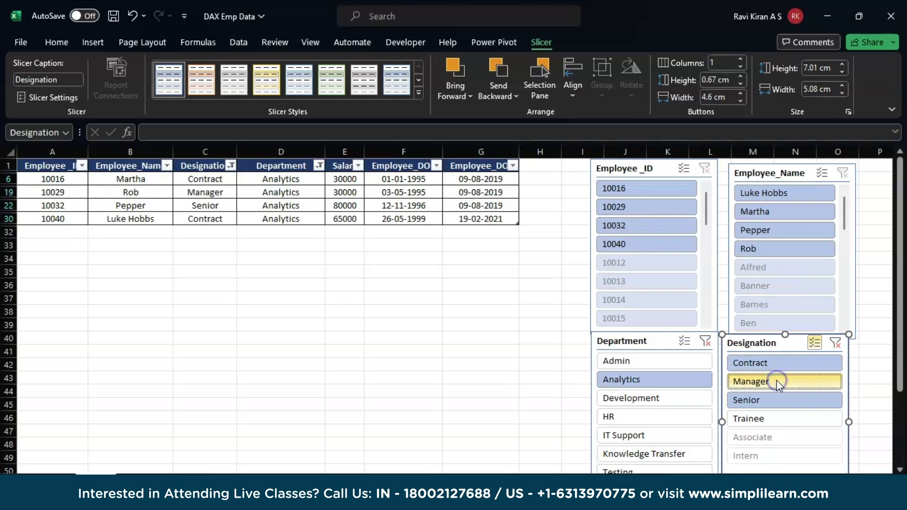